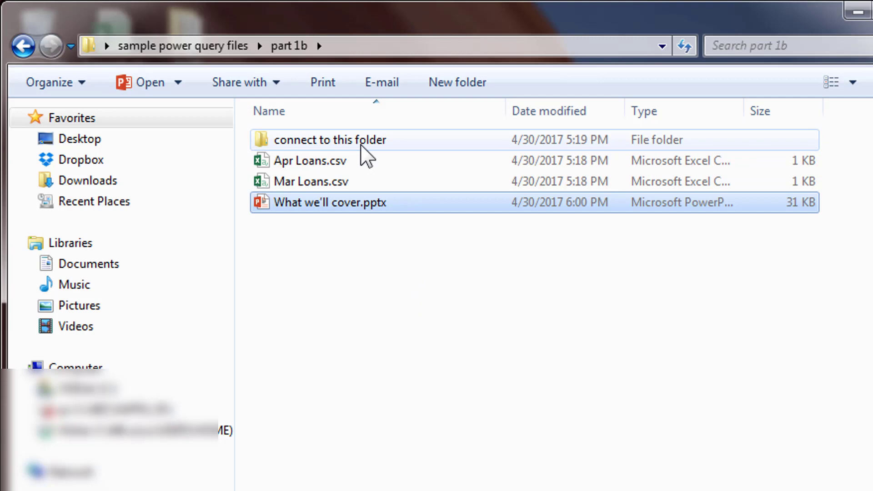
mouse_move(362, 144)
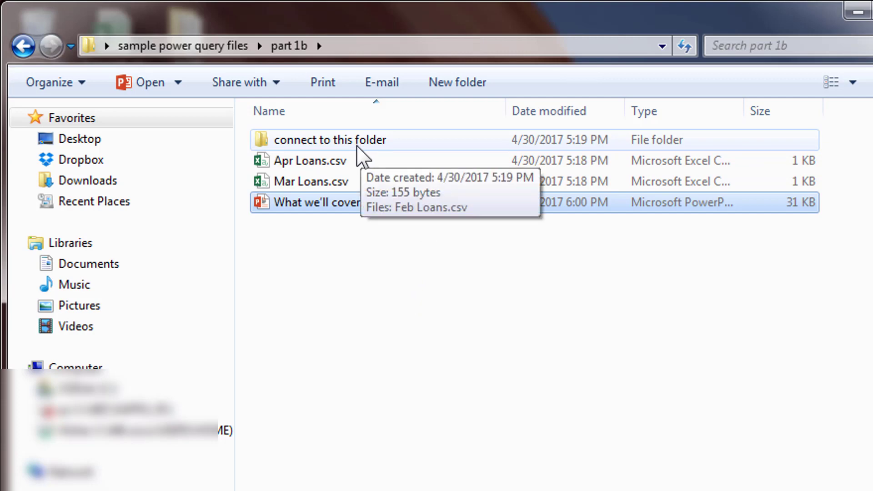
double_click(353, 145)
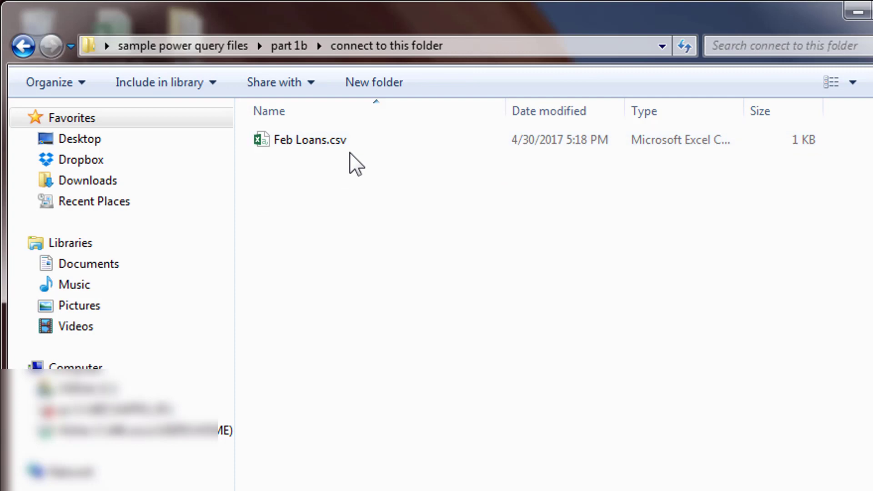
left_click(296, 52)
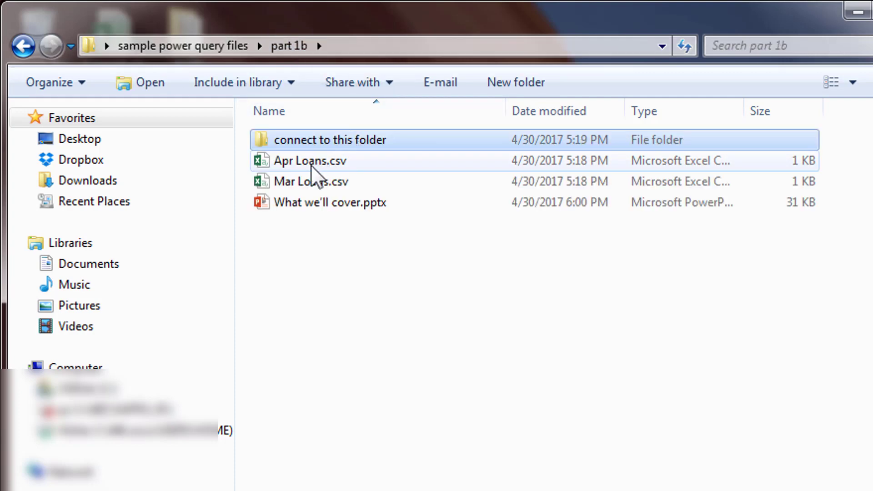
left_click(310, 271)
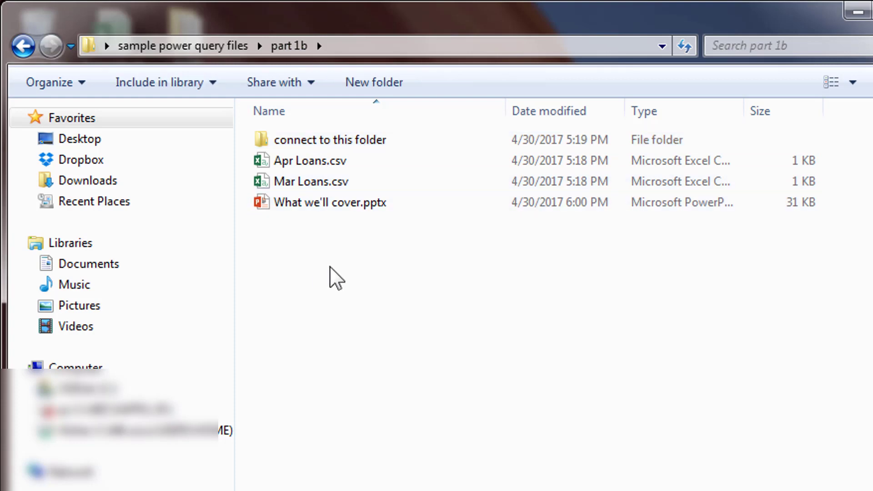
mouse_move(362, 144)
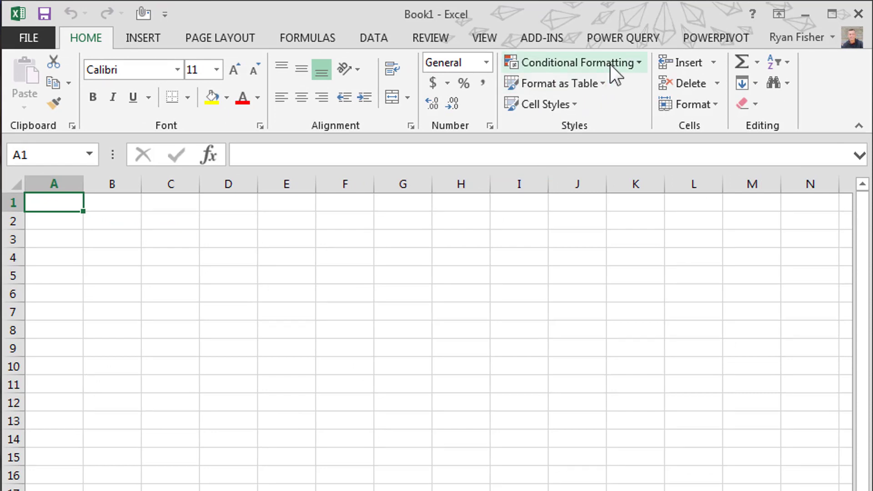
Start a Power Query From File > From Folder import.
left_click(609, 36)
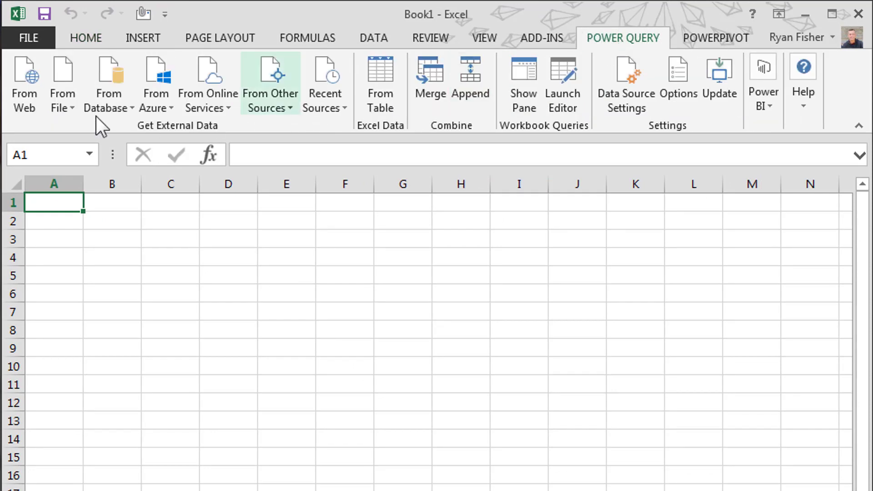
left_click(72, 108)
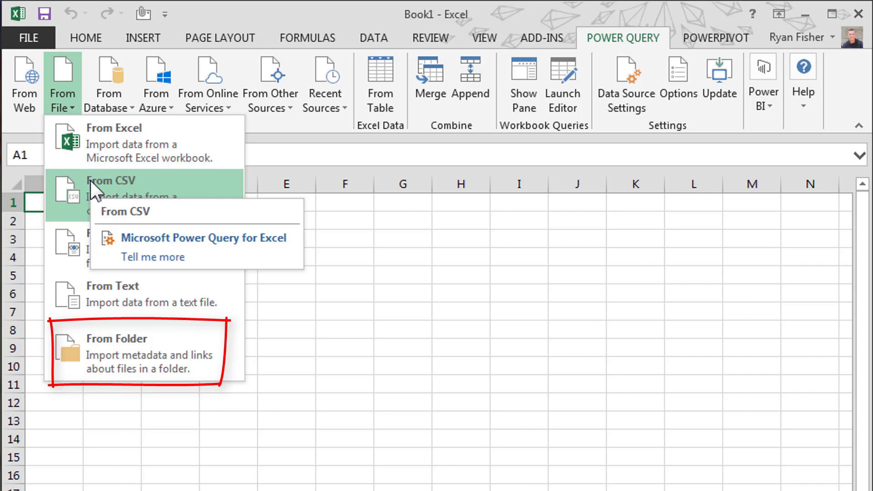
left_click(110, 348)
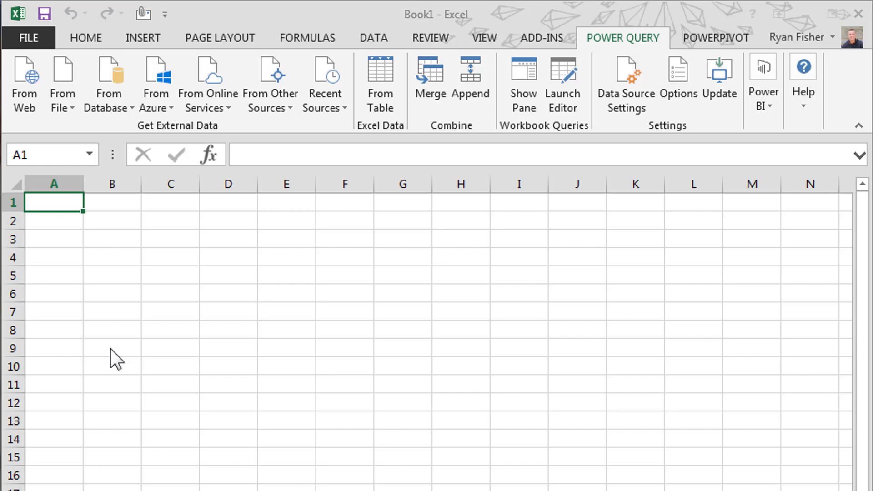
Browse to sample power query files > part 1b > connect to this folder as the source path.
left_click_drag(29, 384, 396, 255)
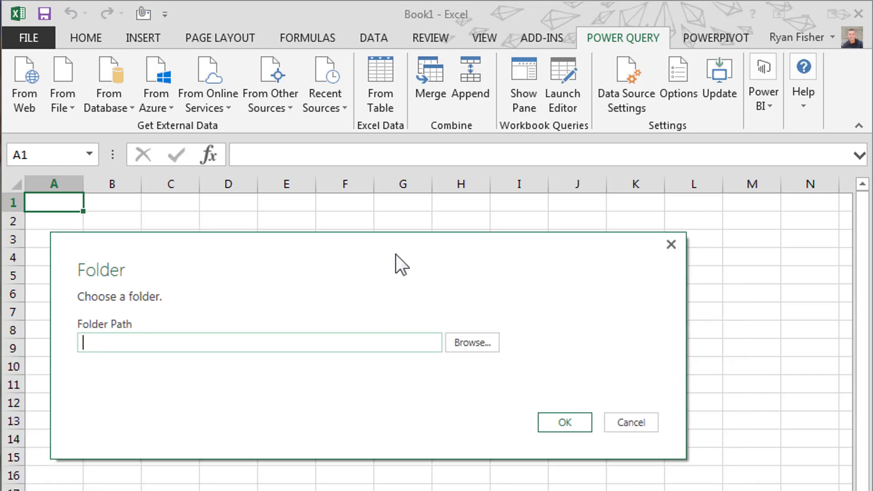
left_click(462, 347)
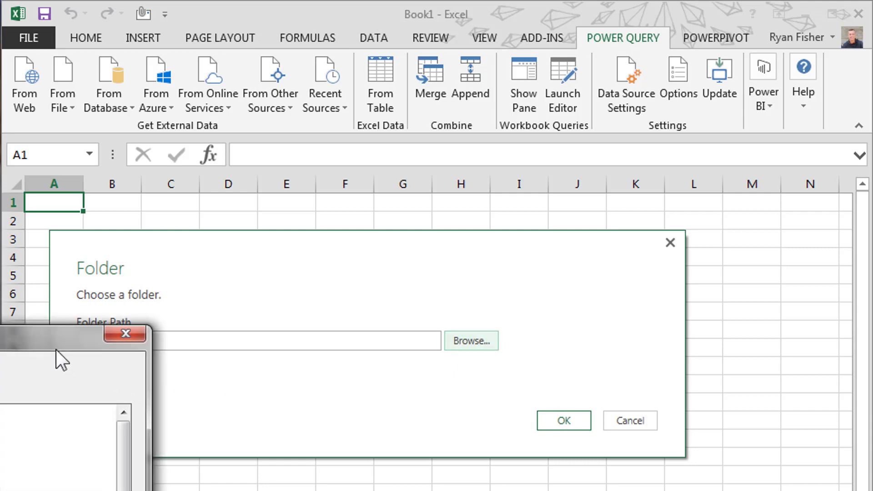
left_click_drag(104, 337, 379, 263)
left_click_drag(405, 405, 400, 460)
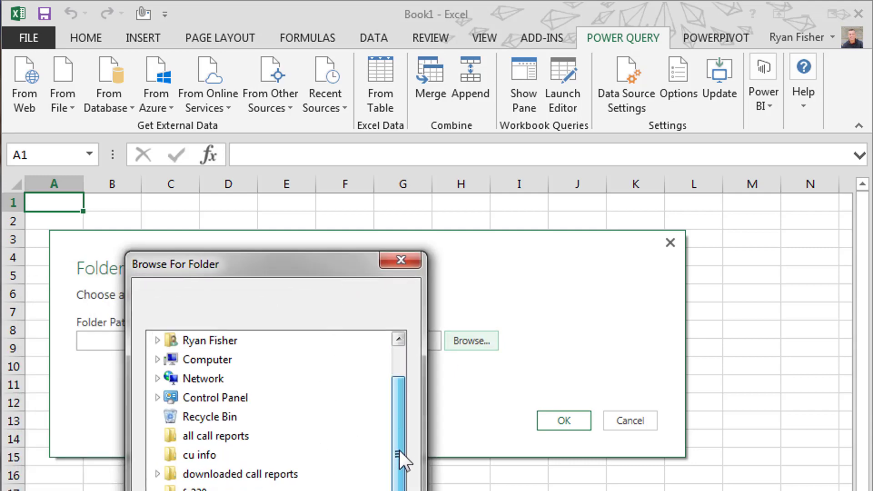
scroll(400, 460, "down", 5)
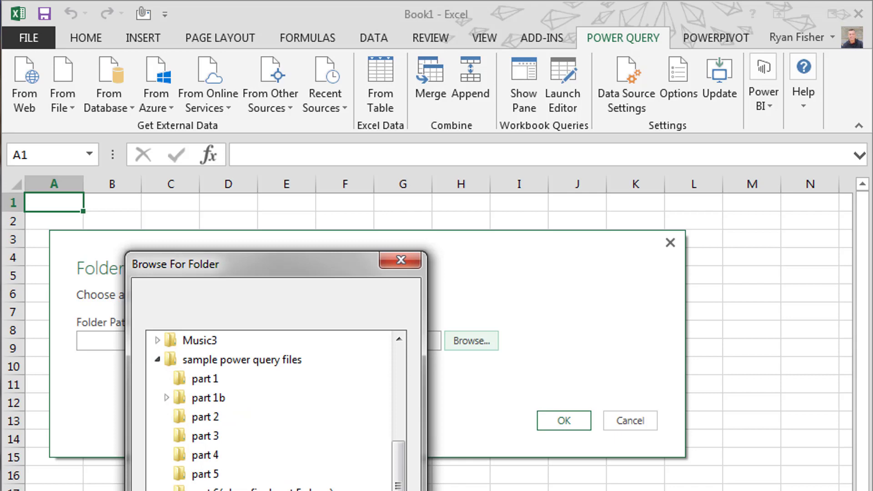
left_click(166, 398)
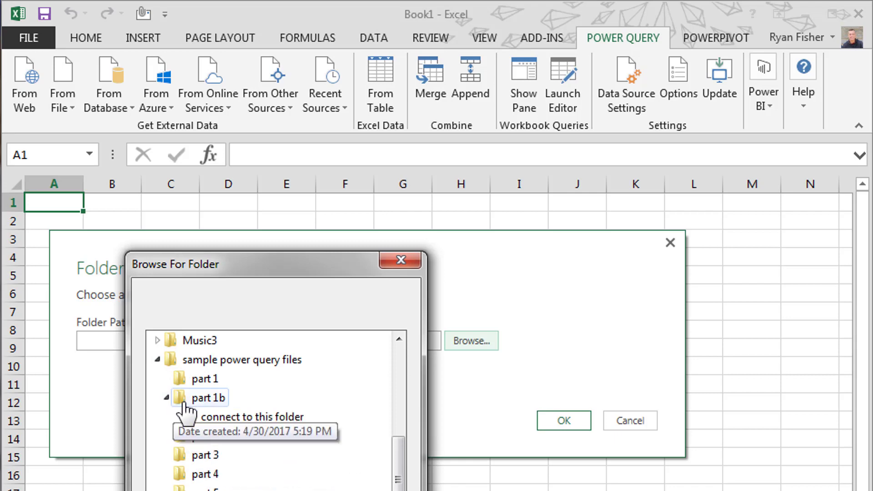
left_click(203, 419)
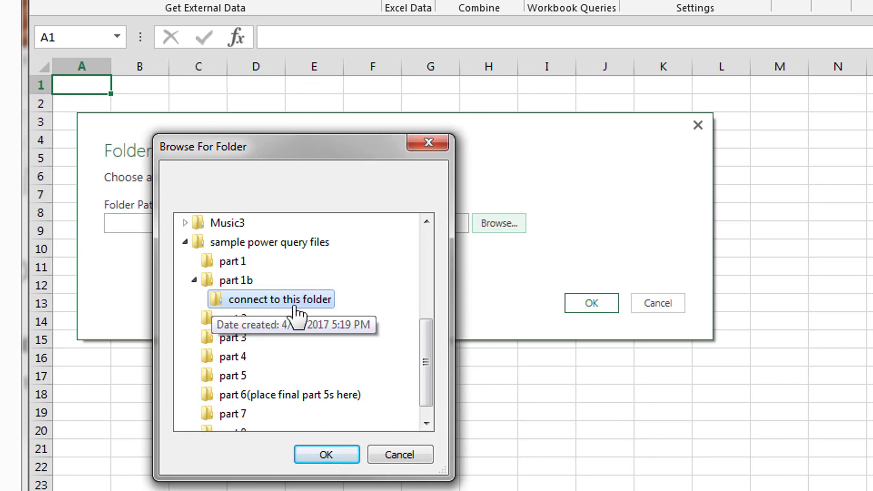
left_click(329, 448)
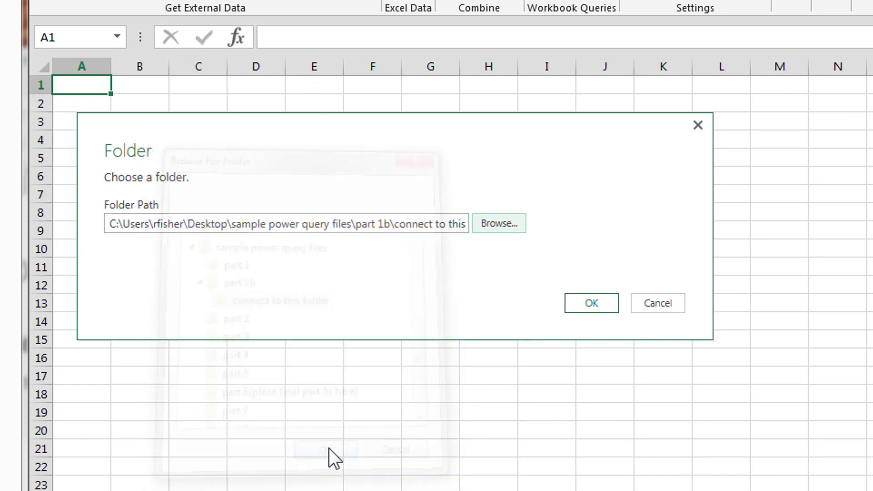
Confirm the folder path and bring the preview listing Feb Loans.csv into view.
left_click(589, 307)
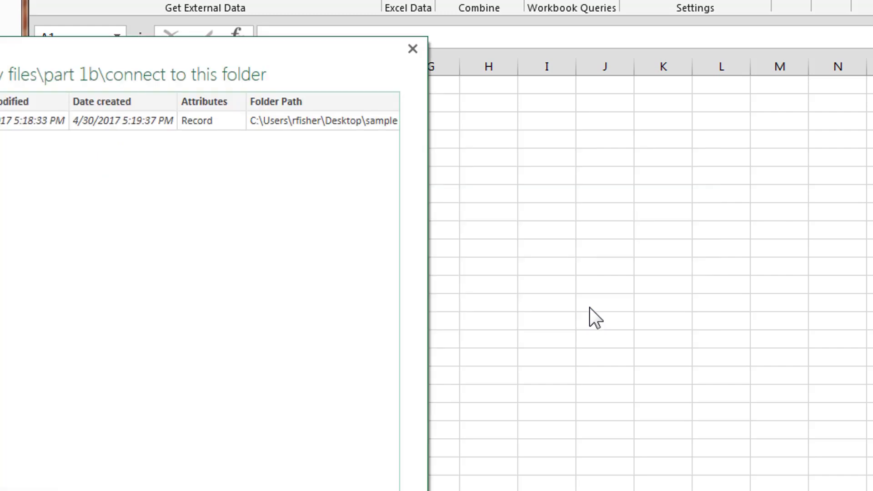
left_click_drag(52, 57, 438, 54)
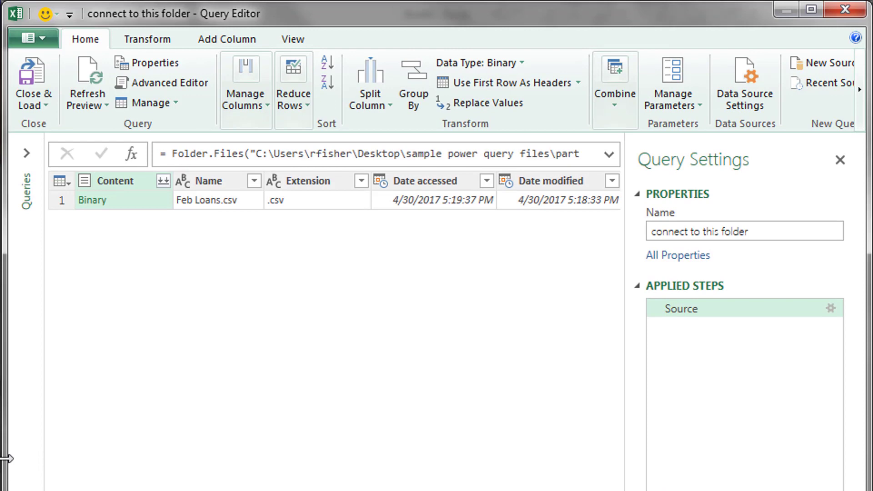
Combine the Content column's CSV binaries into a Date, Member #, Loan Balances table.
left_click_drag(6, 459, 0, 459)
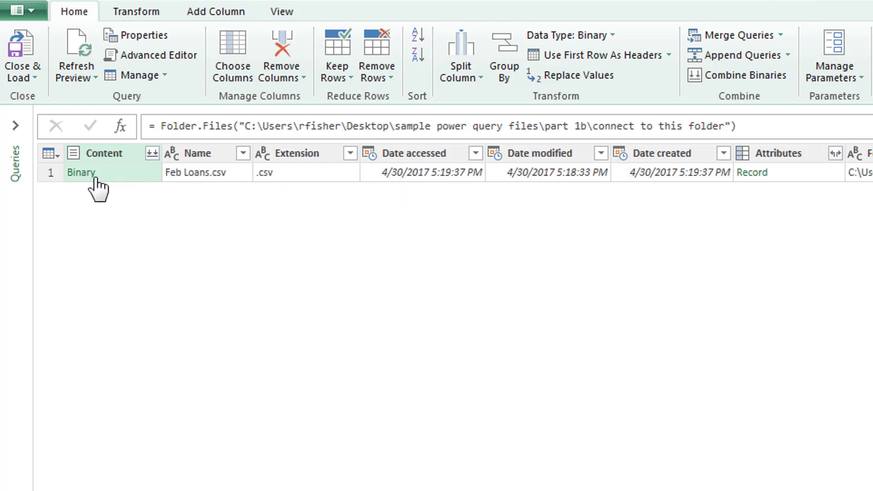
left_click(152, 153)
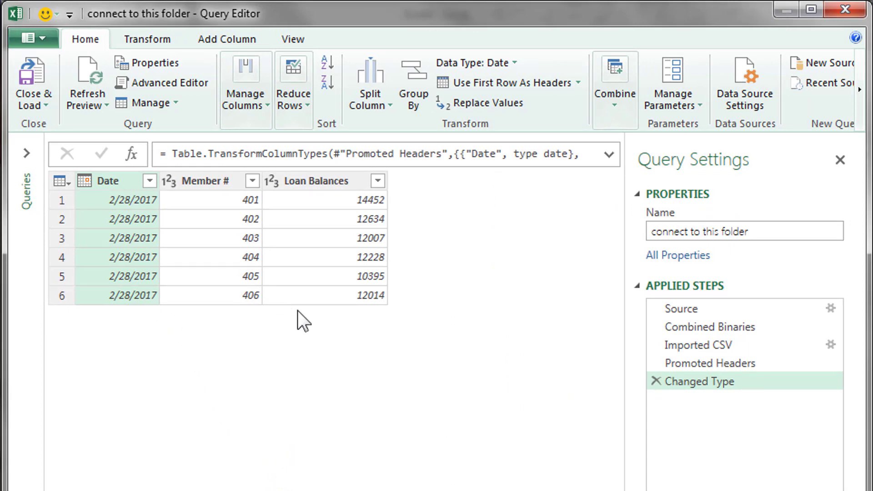
Load the six-row query result into the Book1 worksheet.
left_click(42, 70)
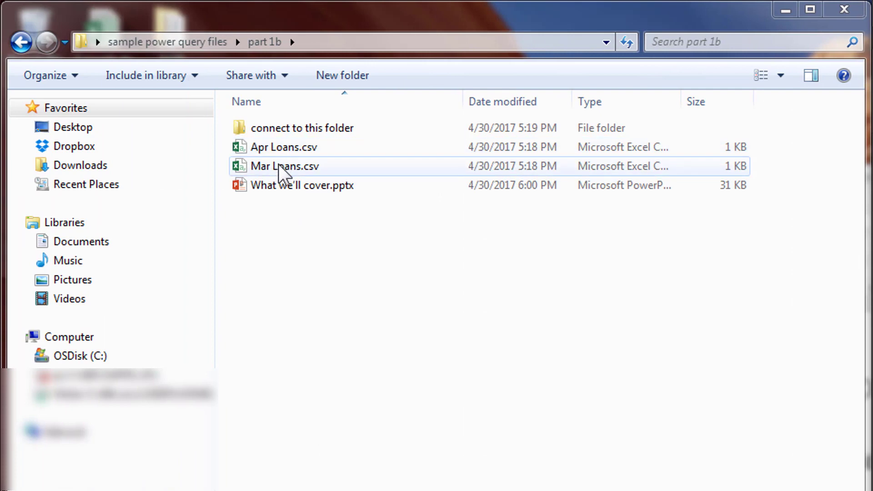
Move Mar Loans.csv and Apr Loans.csv into the connect to this folder subfolder.
left_click(278, 164)
left_click(283, 153, "ctrl")
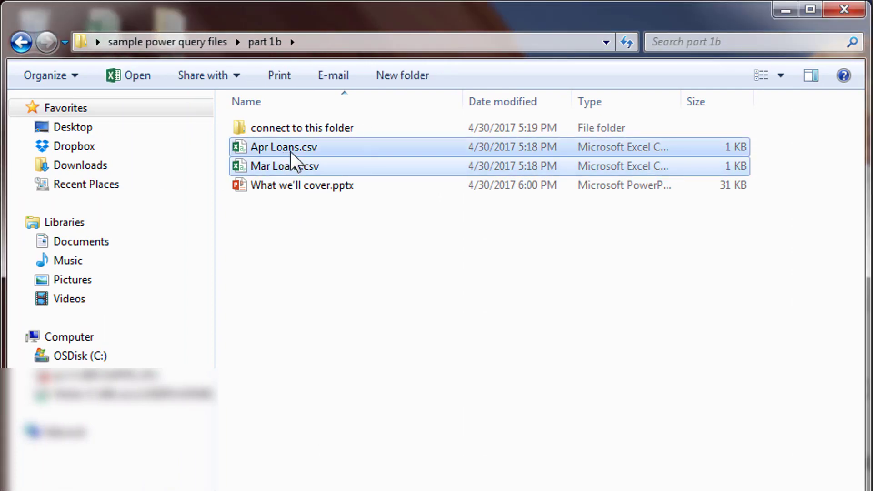
left_click_drag(291, 150, 285, 130)
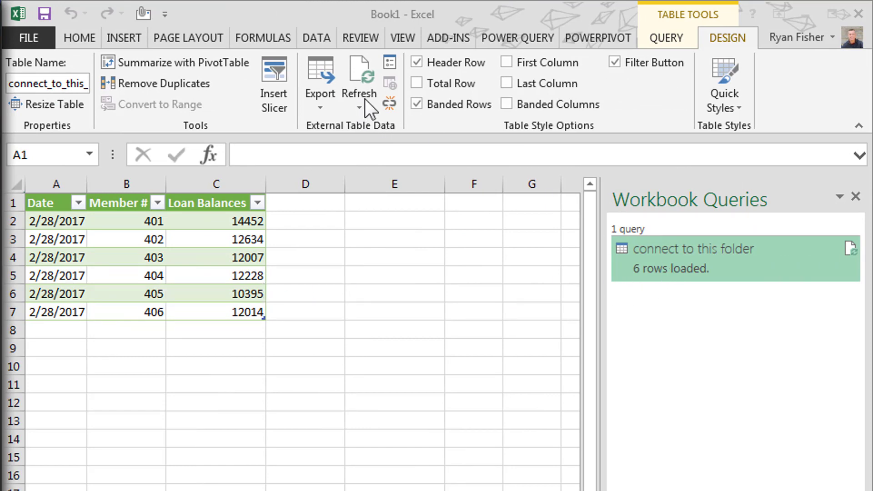
Refresh the 'connect to this folder' query and check the April date in cell A6.
left_click(517, 39)
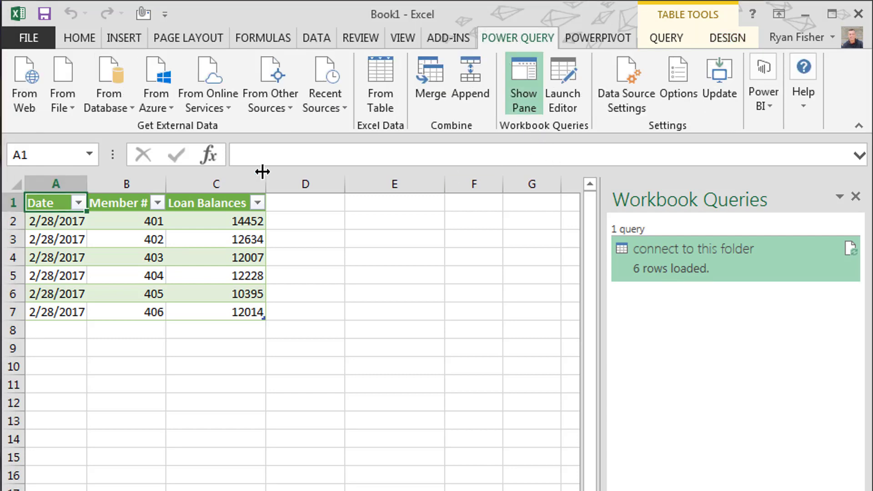
mouse_move(658, 253)
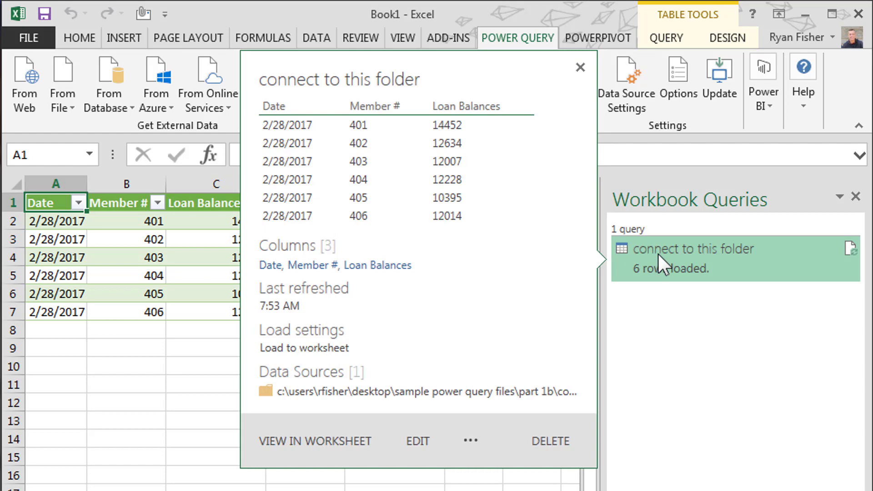
right_click(658, 252)
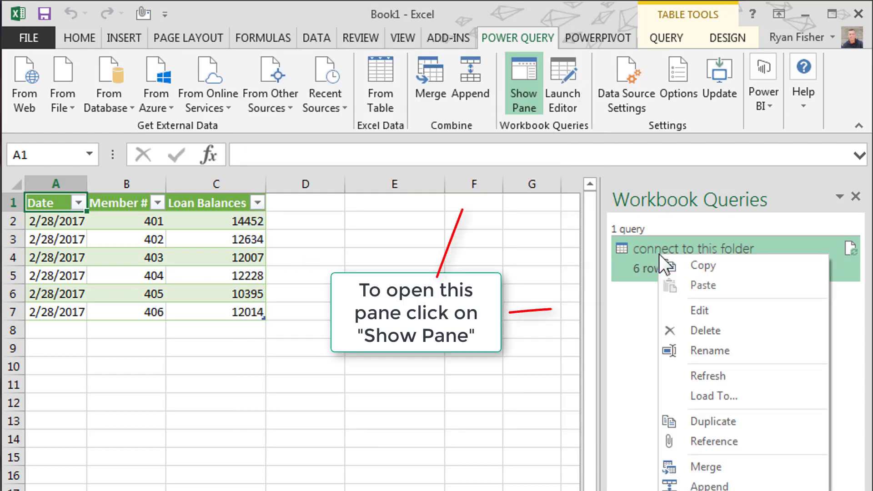
left_click(713, 376)
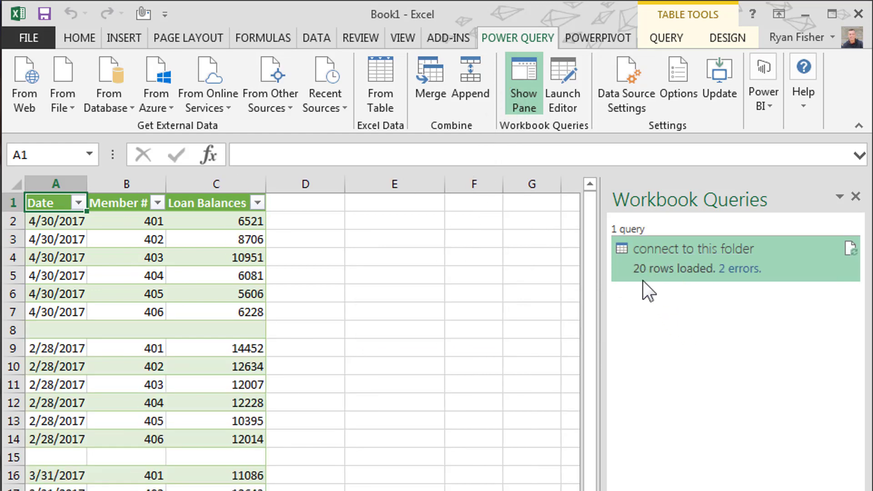
mouse_move(648, 280)
left_click(71, 293)
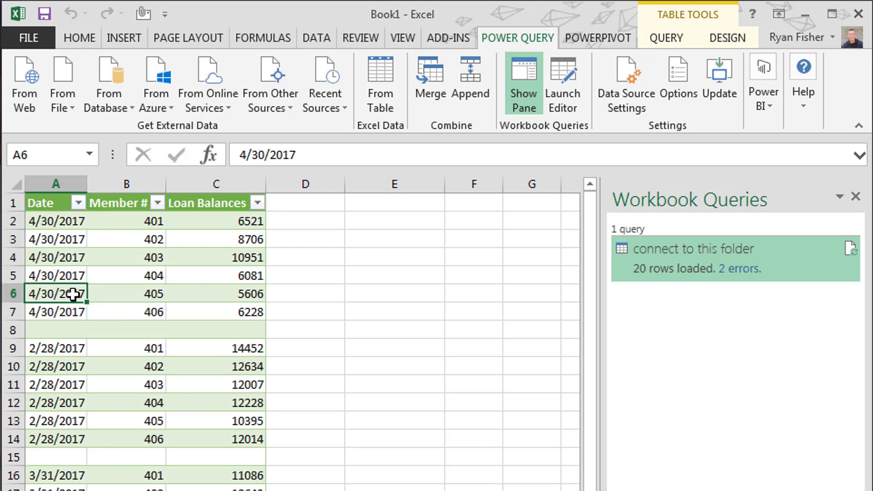
Open the folder query in the Query Editor and maximize the editor window.
right_click(669, 253)
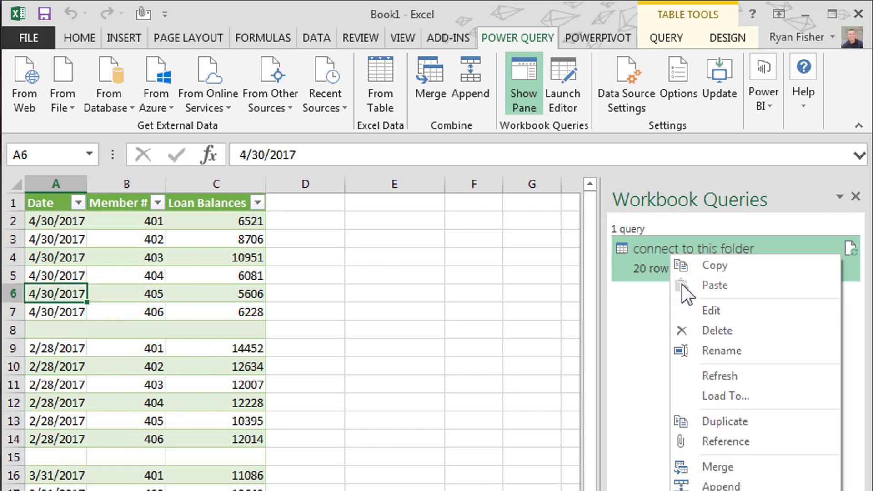
left_click(711, 309)
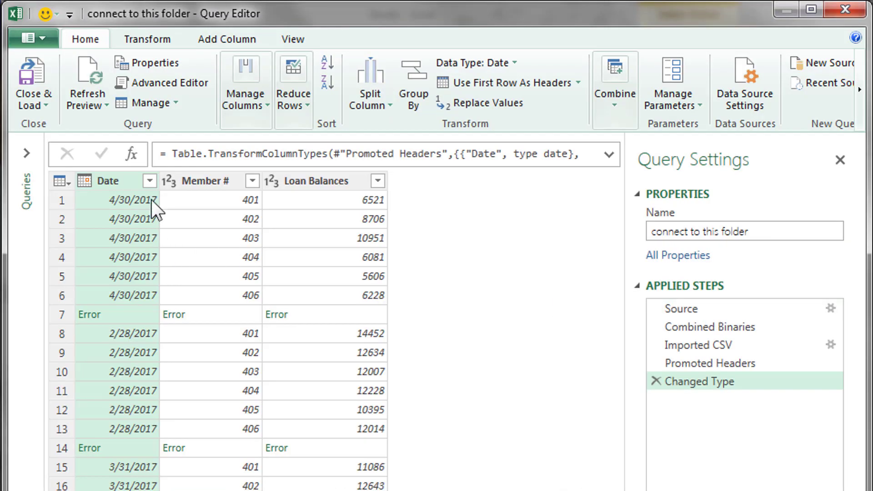
left_click(150, 181)
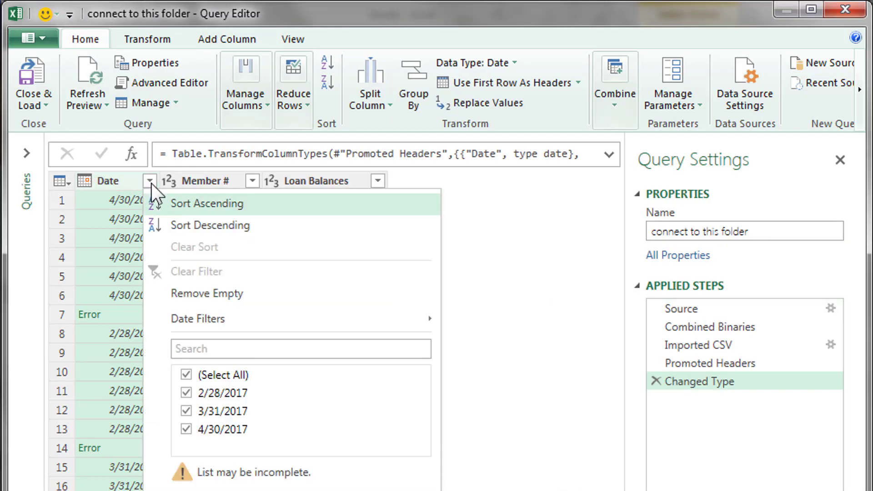
left_click(133, 187)
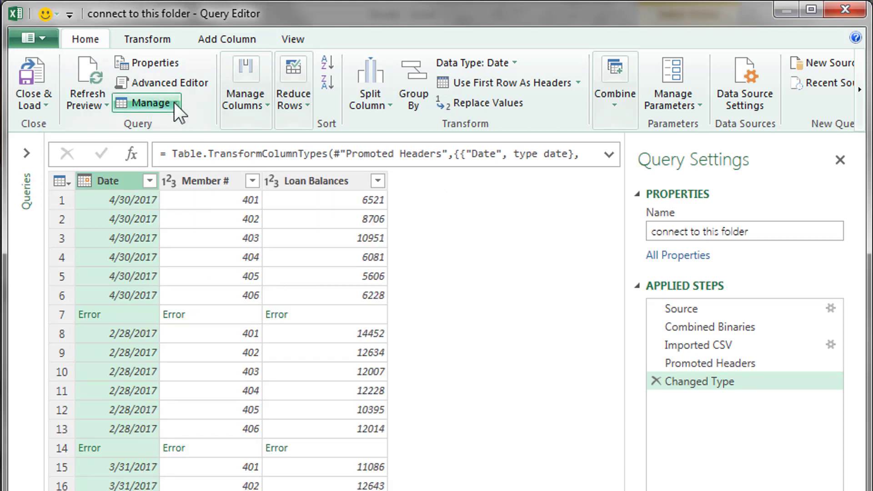
left_click(812, 10)
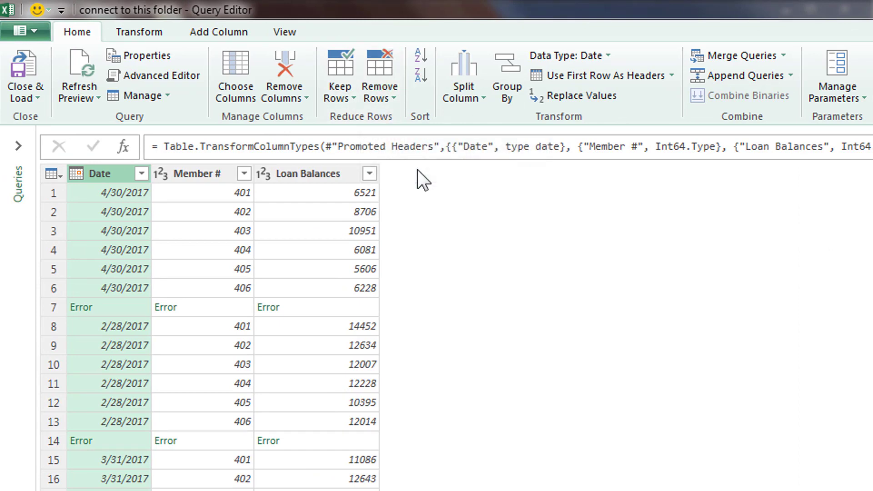
Remove the rows containing errors, adding a Removed Errors step.
left_click(385, 98)
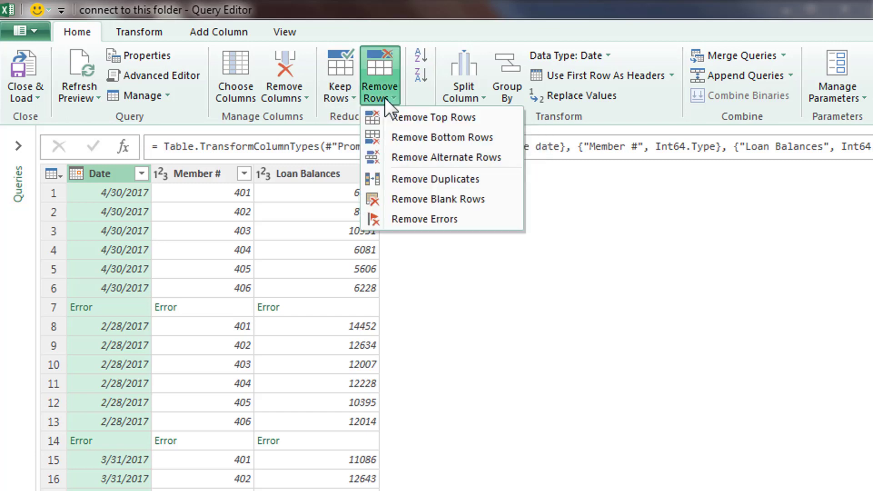
left_click(426, 220)
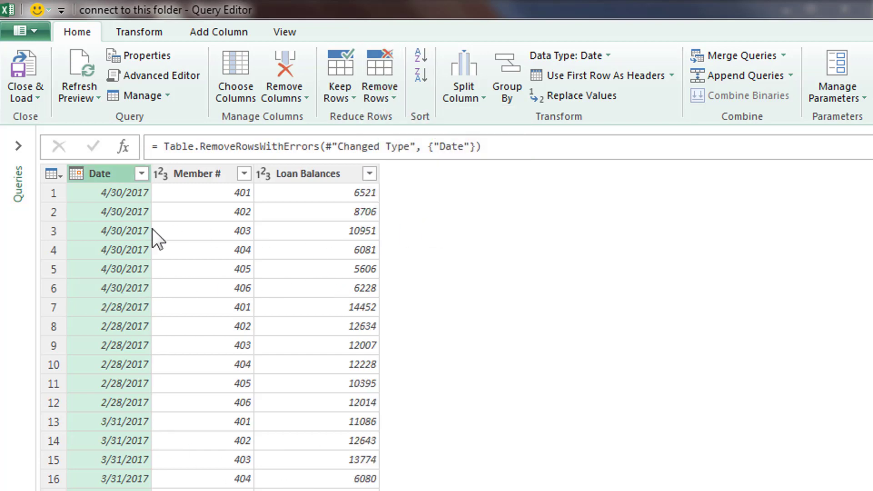
left_click(140, 228)
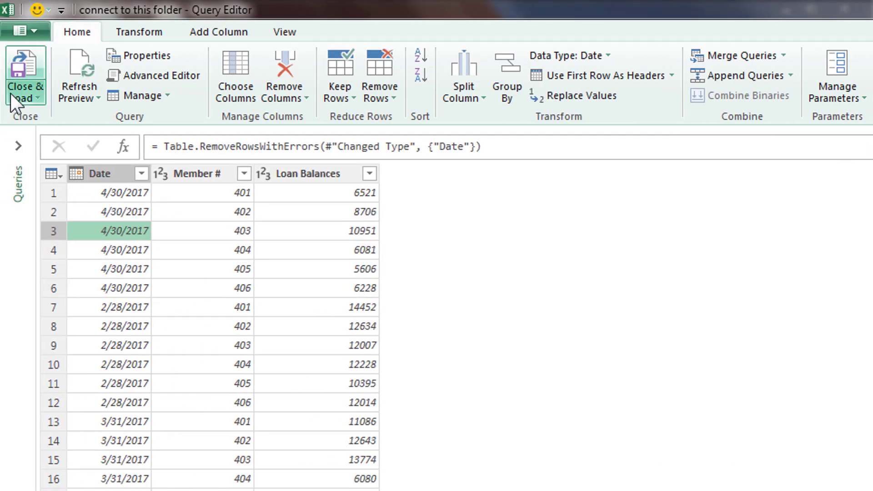
Close & Load the cleaned query and check the first February member number and date.
left_click(13, 96)
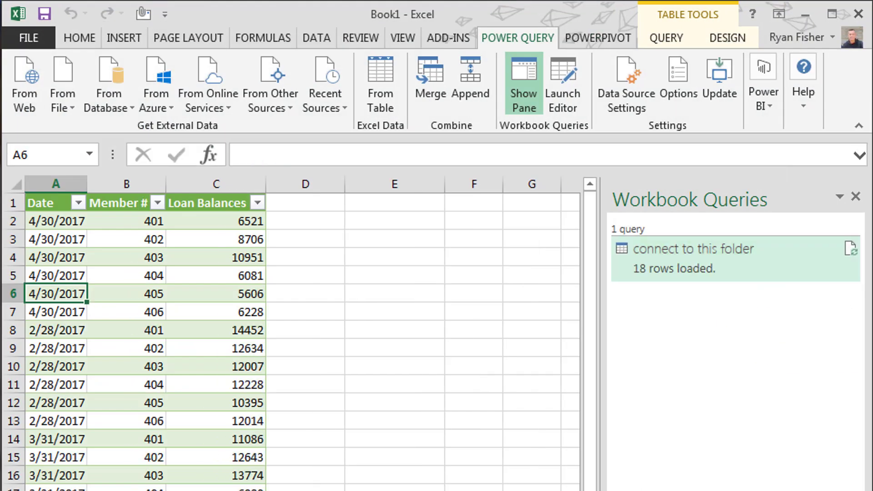
left_click(98, 325)
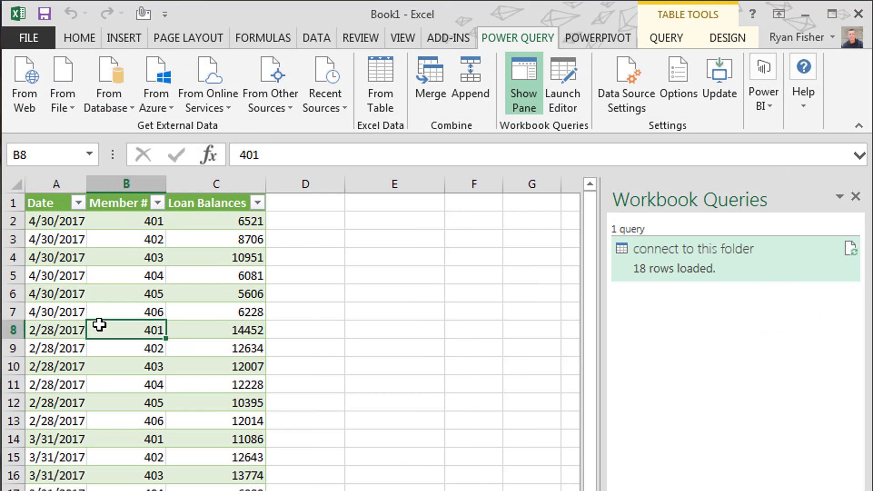
left_click(65, 344)
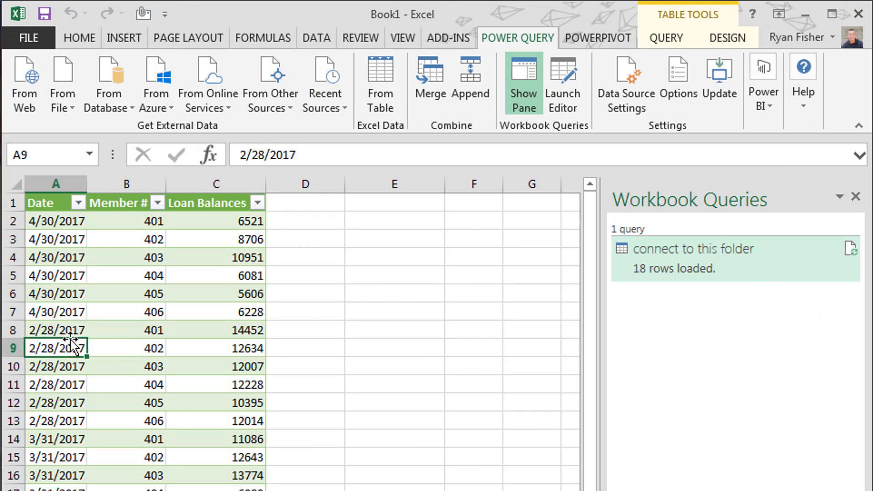